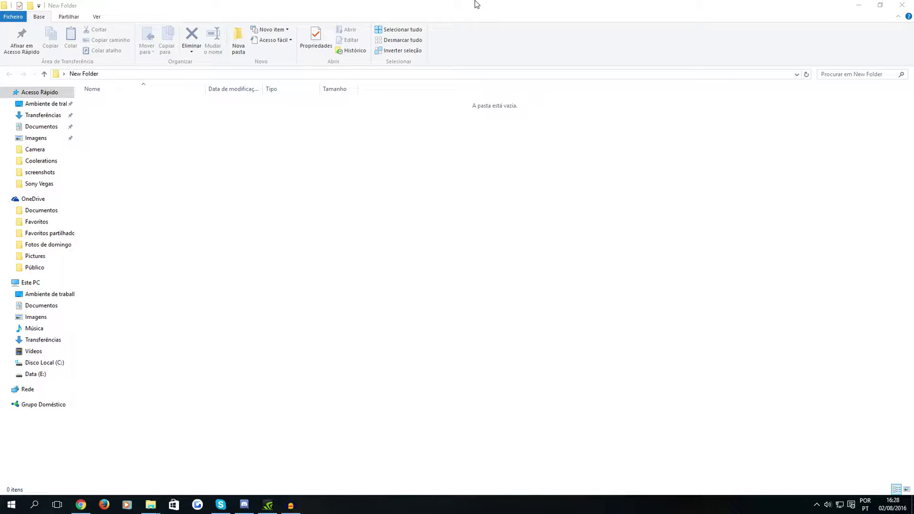
Step: Download quickbms.zip from the QuickBMS page and place the empty New Folder window over Chrome
left_click(81, 505)
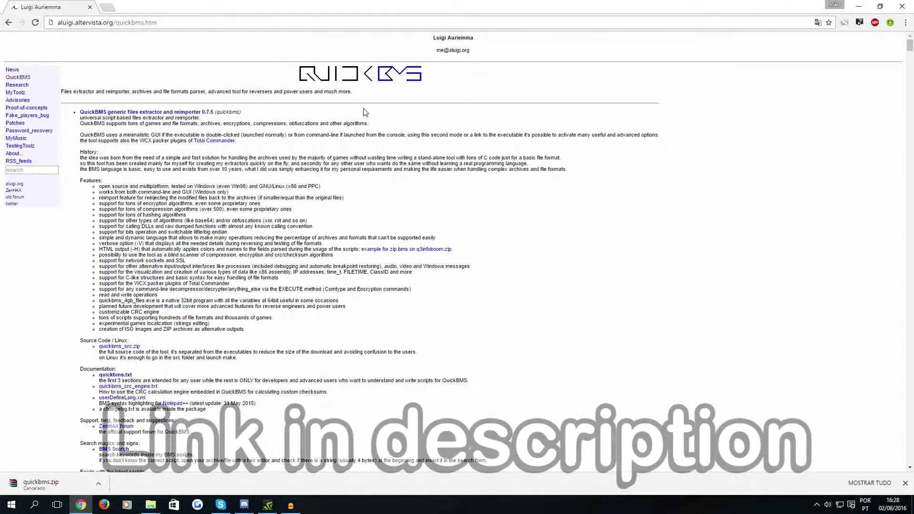
left_click(162, 115)
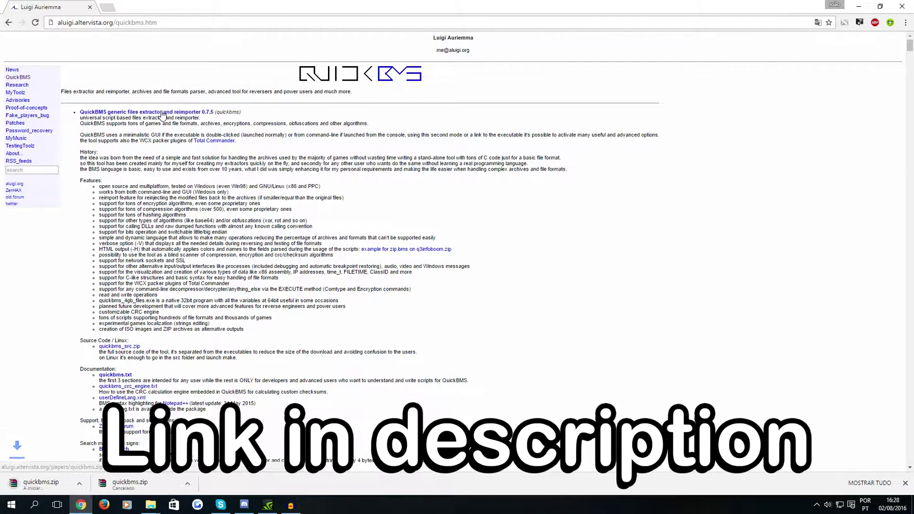
mouse_move(161, 503)
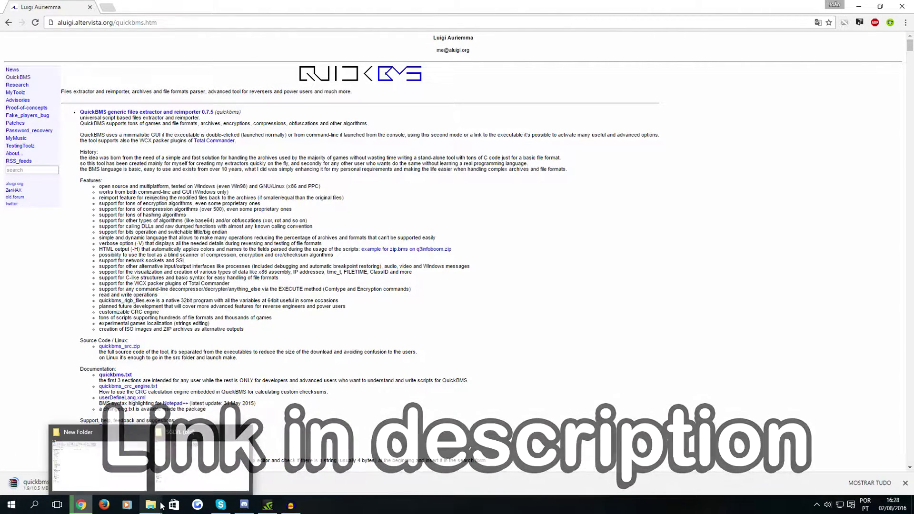
left_click(124, 473)
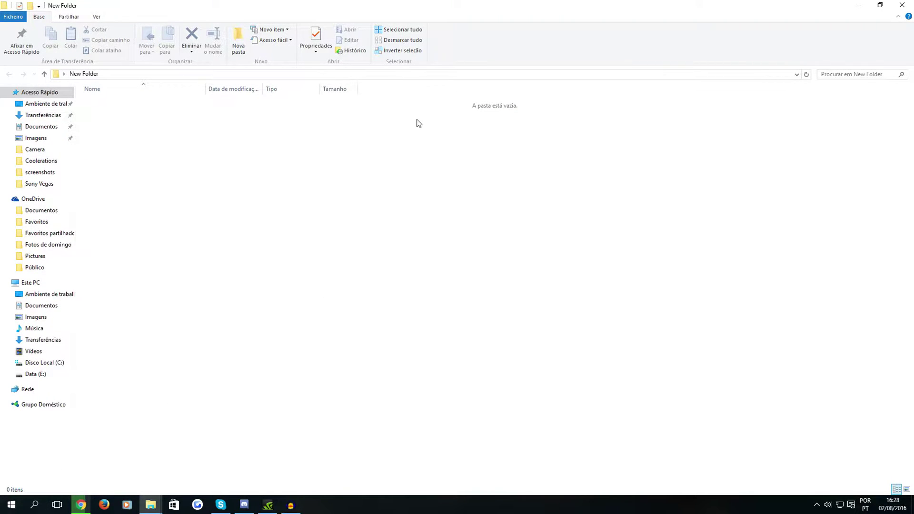
left_click_drag(440, 2, 514, 23)
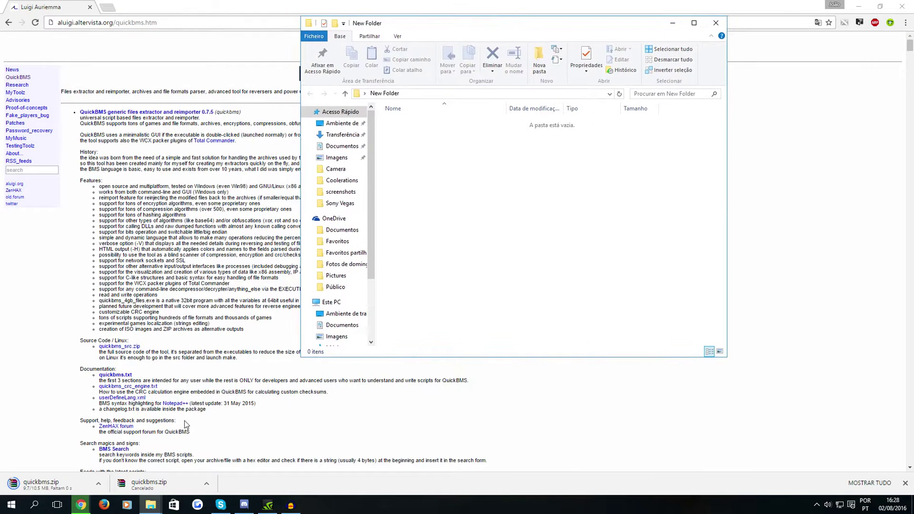
Step: Extract all five files from quickbms.zip into New Folder with WinRAR, then close the archive
left_click(63, 484)
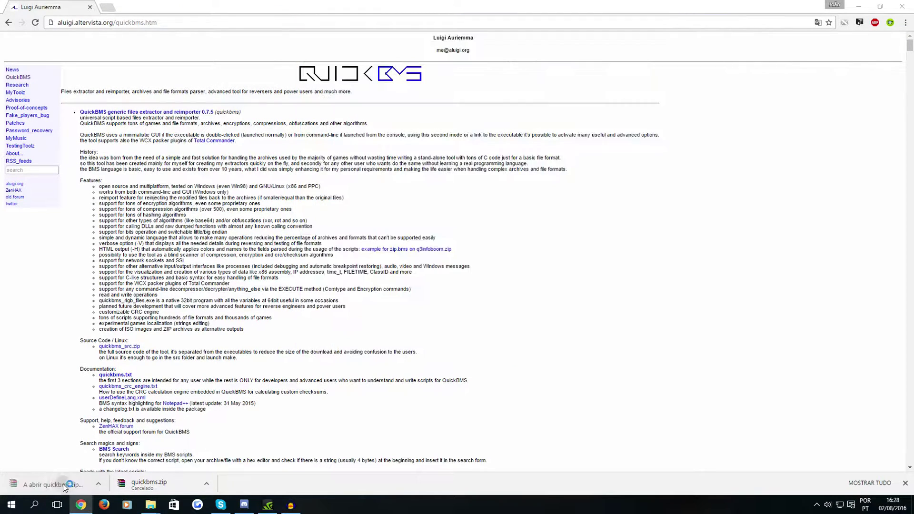
left_click(858, 6)
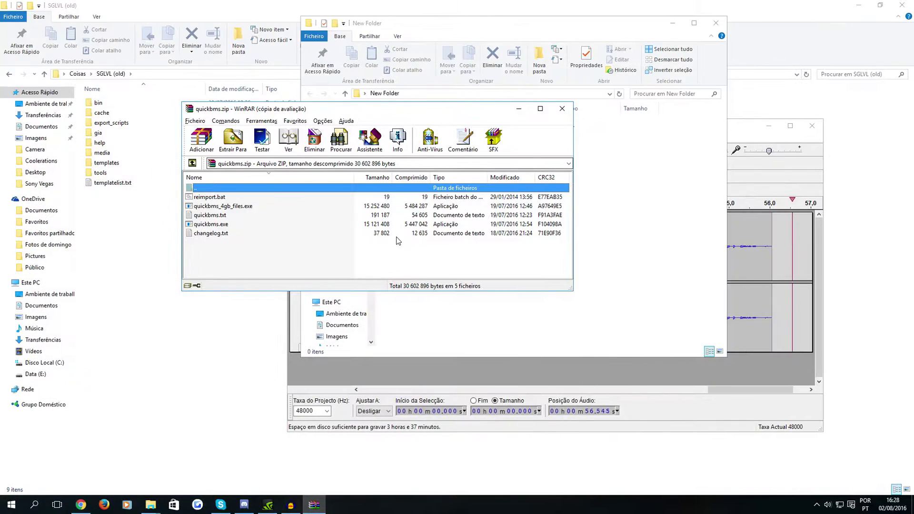
left_click_drag(323, 111, 606, 86)
left_click(494, 207)
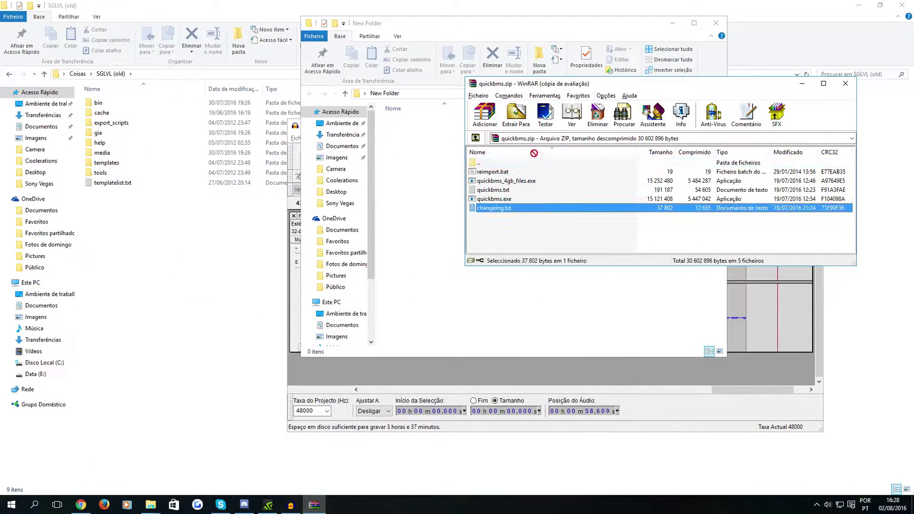
left_click(479, 163, "shift")
left_click_drag(495, 181, 436, 196)
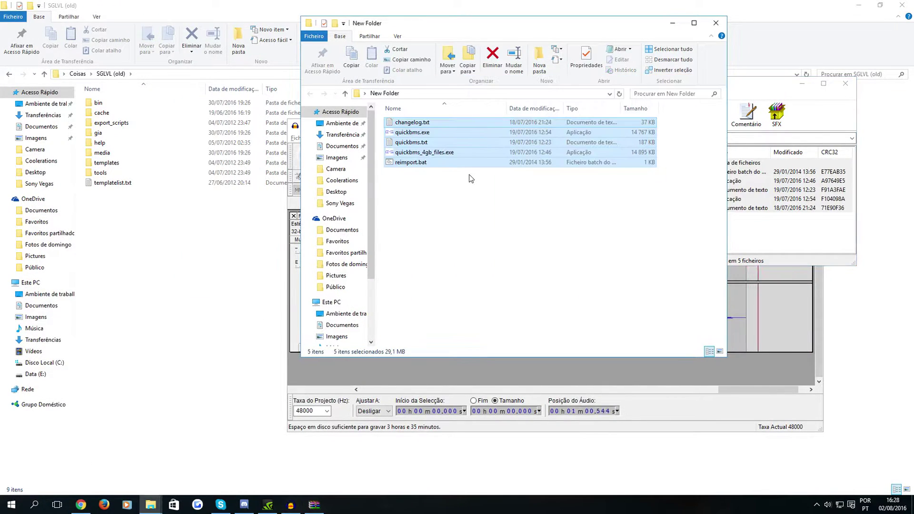
left_click(465, 190)
left_click(846, 83)
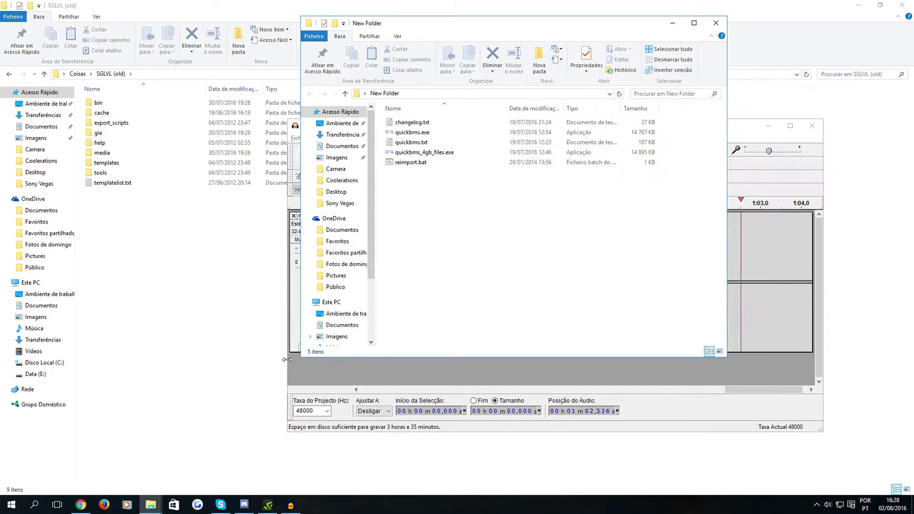
left_click(81, 505)
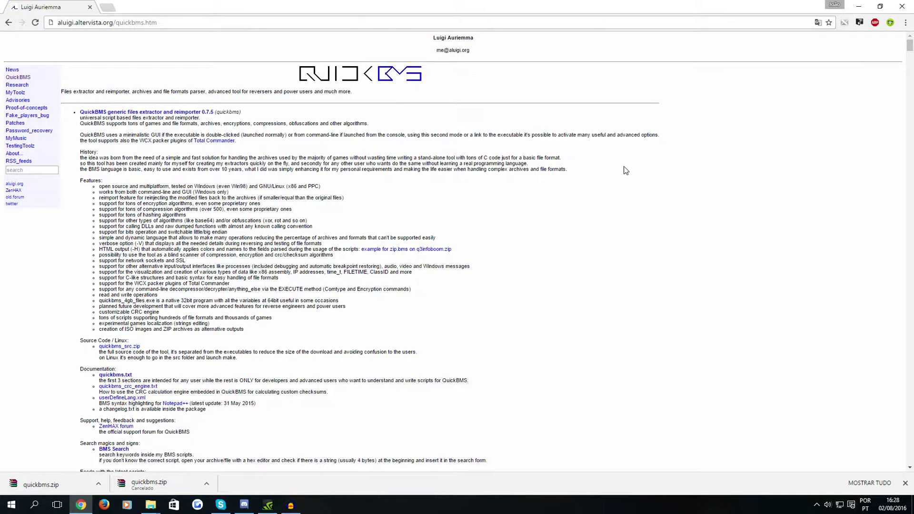
Step: Find the Cpk script link on the QuickBMS page and save it as cpk.bms into Desktop\New Folder
scroll(741, 149, "down", 15)
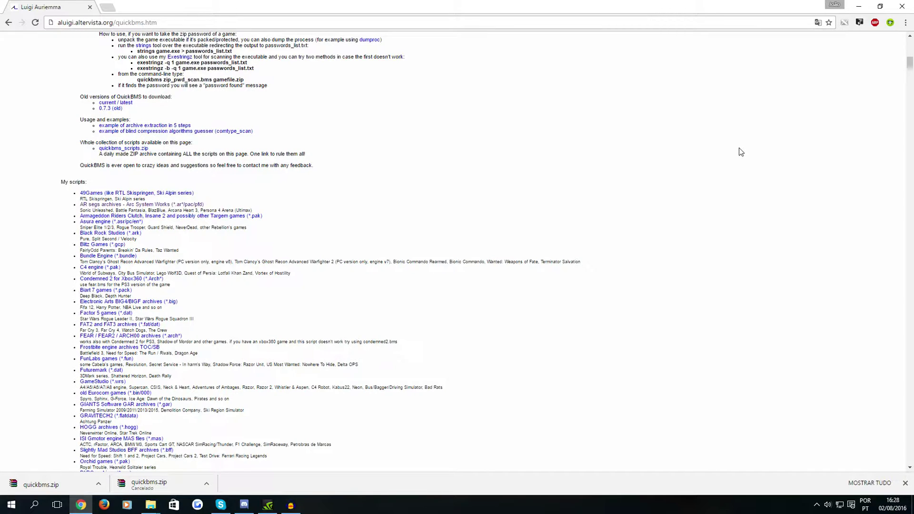
key("ctrl+f")
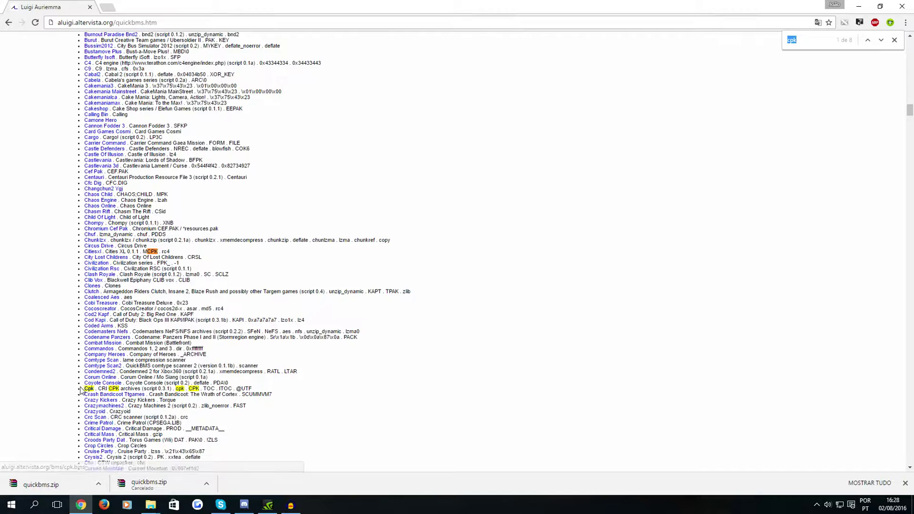
right_click(87, 391)
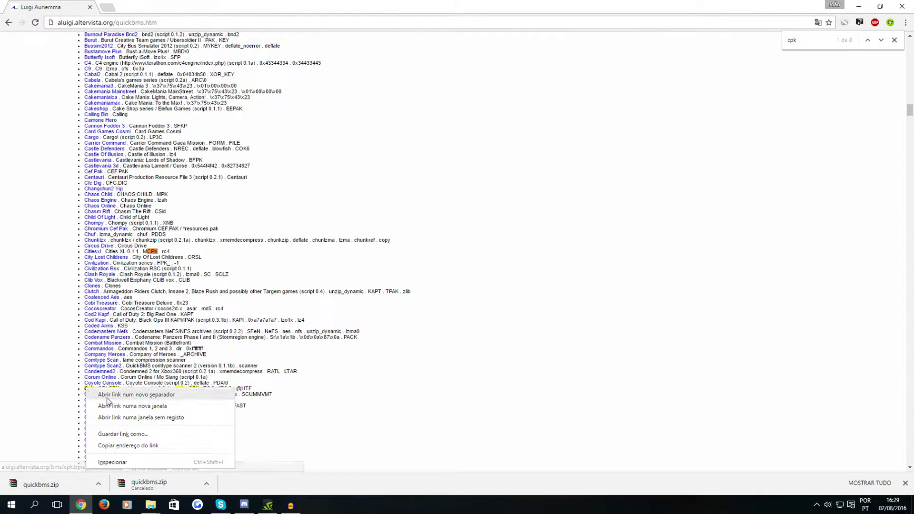
left_click(132, 434)
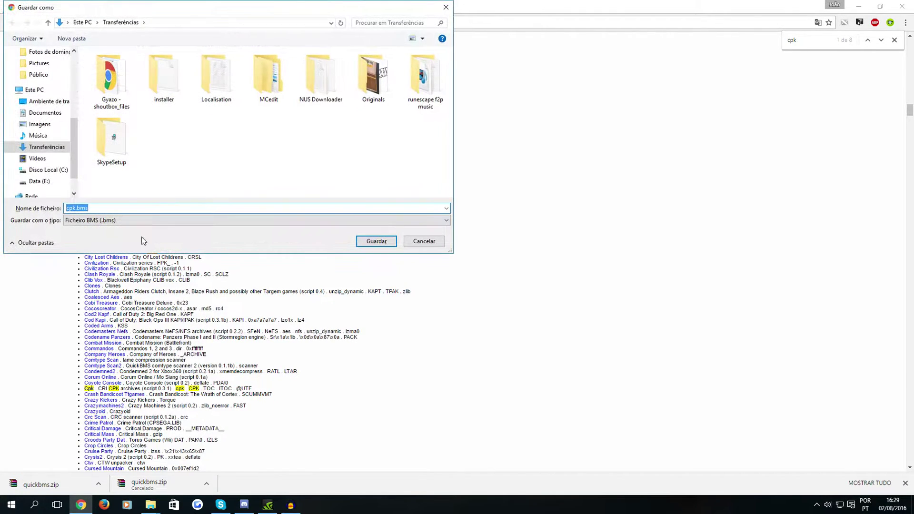
left_click(48, 102)
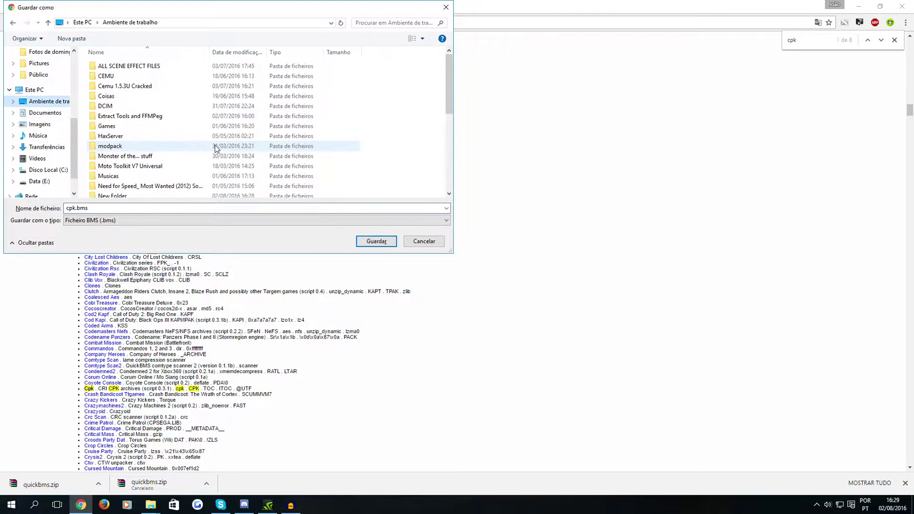
scroll(191, 107, "down", 4)
scroll(143, 119, "up", 2)
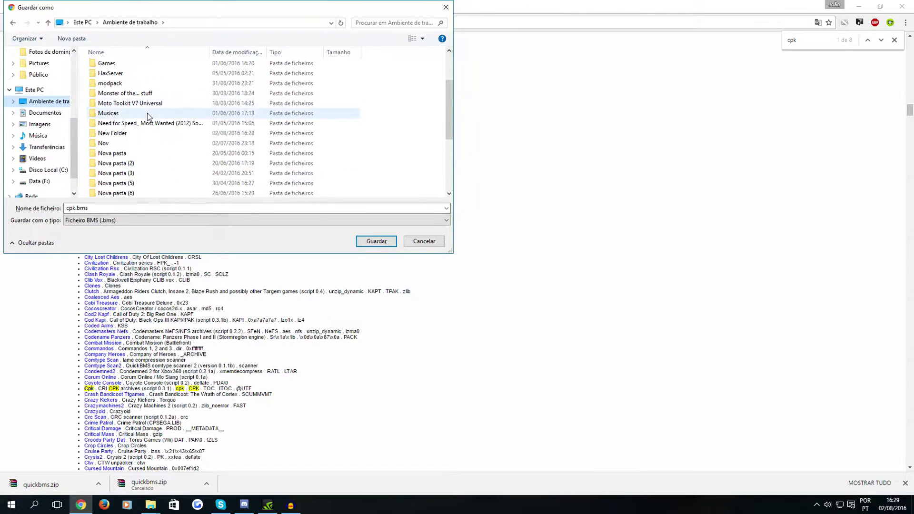
double_click(136, 134)
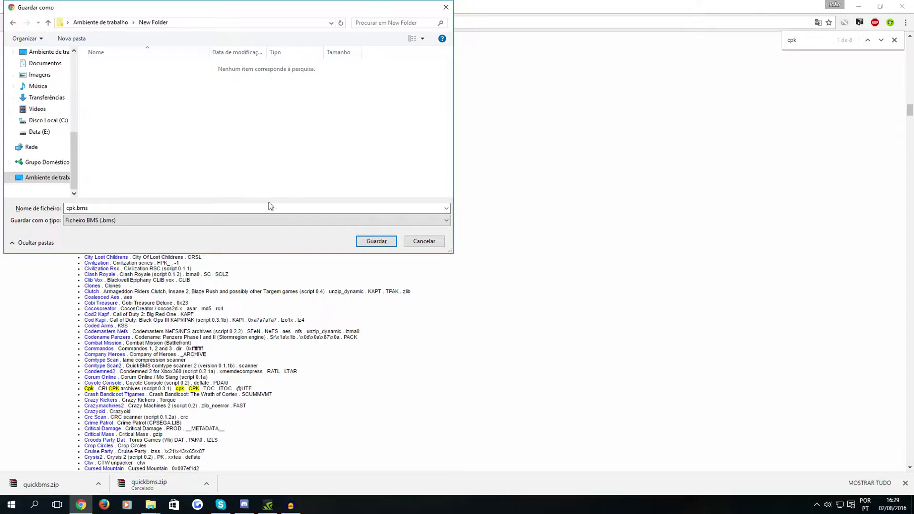
Step: Save cpk.bms into New Folder and run it by dropping it onto quickbms.exe
left_click(385, 243)
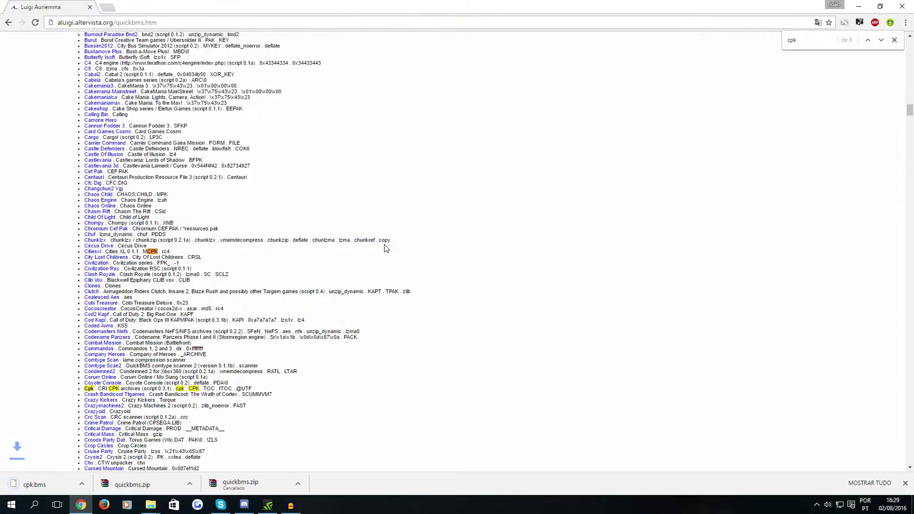
mouse_move(163, 502)
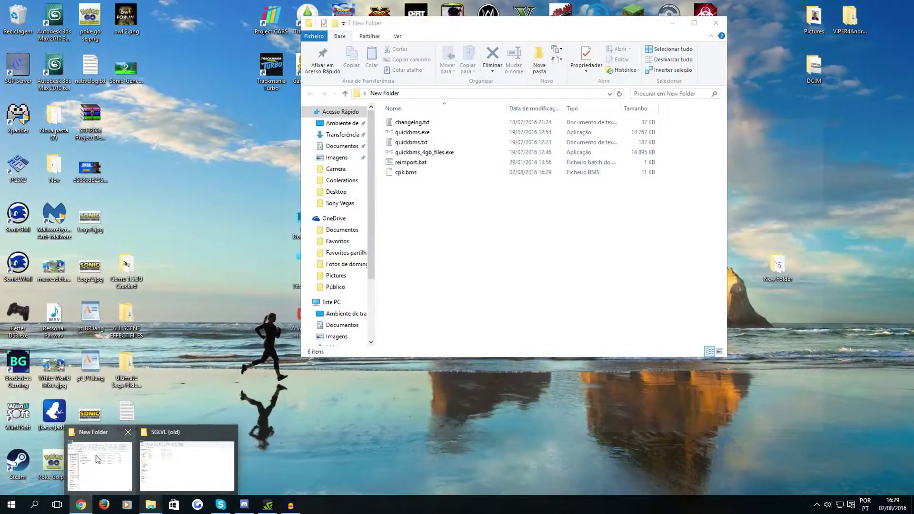
left_click(97, 460)
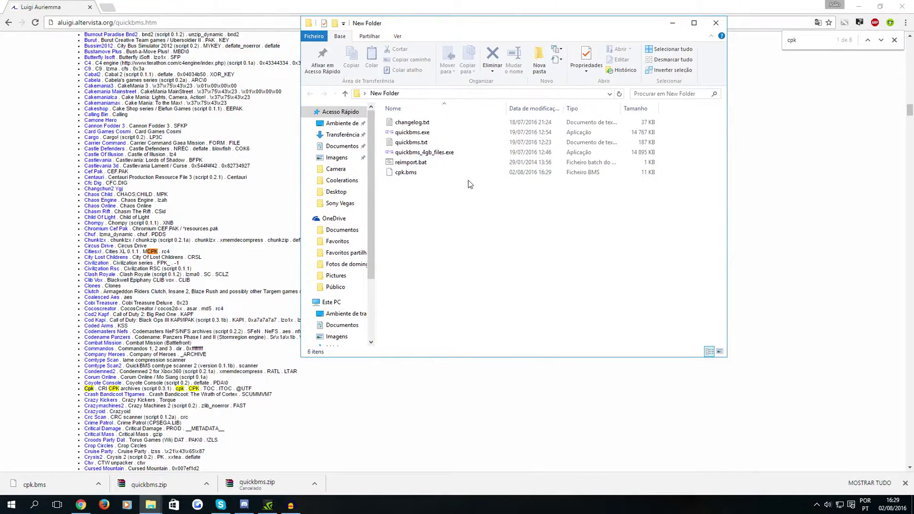
left_click(447, 174)
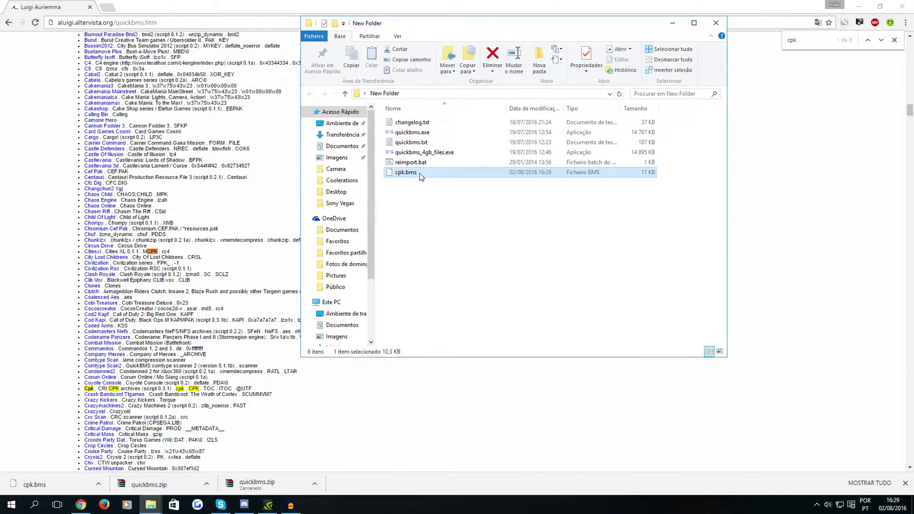
left_click_drag(416, 177, 412, 133)
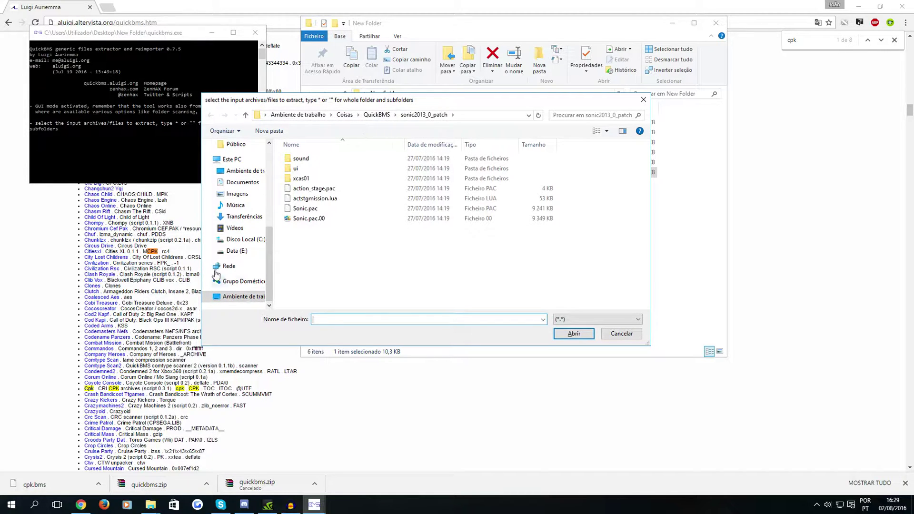
Step: Browse the QuickBMS input picker to Data (E:) > SteamGames > steamapps
left_click(234, 251)
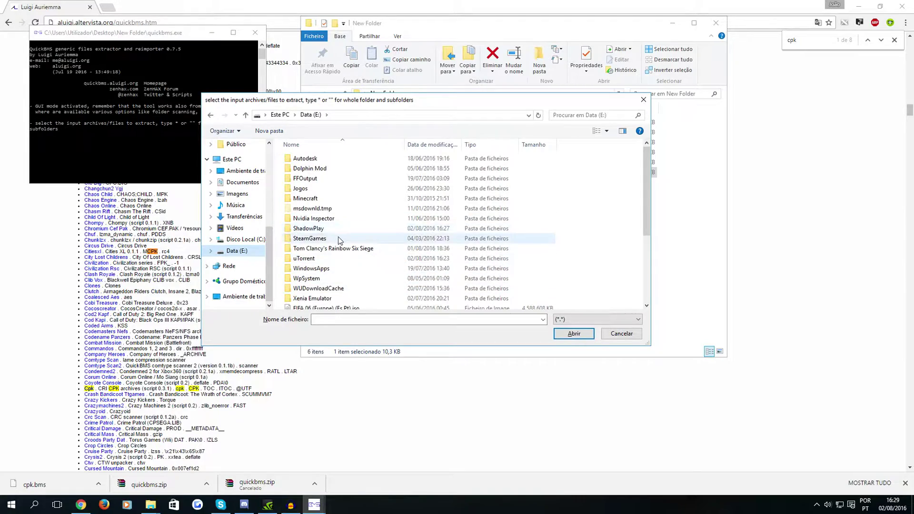
double_click(328, 238)
double_click(325, 160)
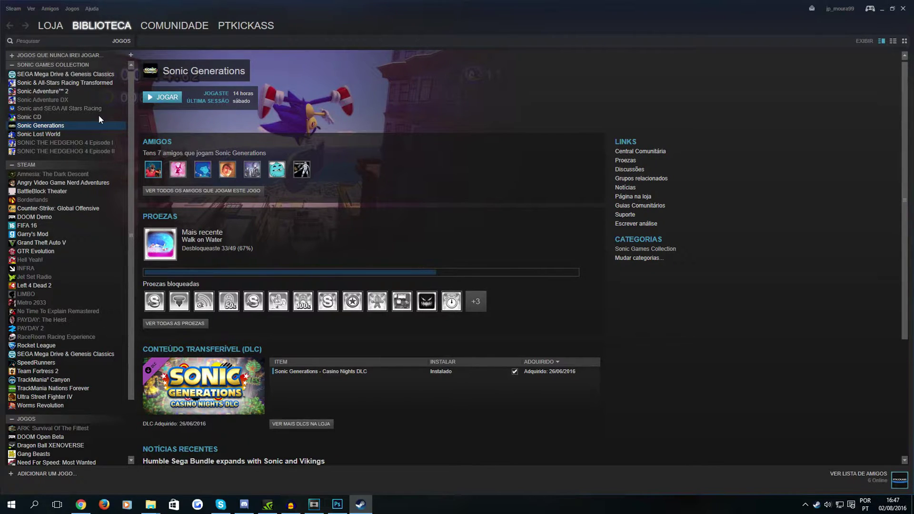
Step: Open Sonic Generations' install folder from the local files tab of its Steam properties
right_click(72, 124)
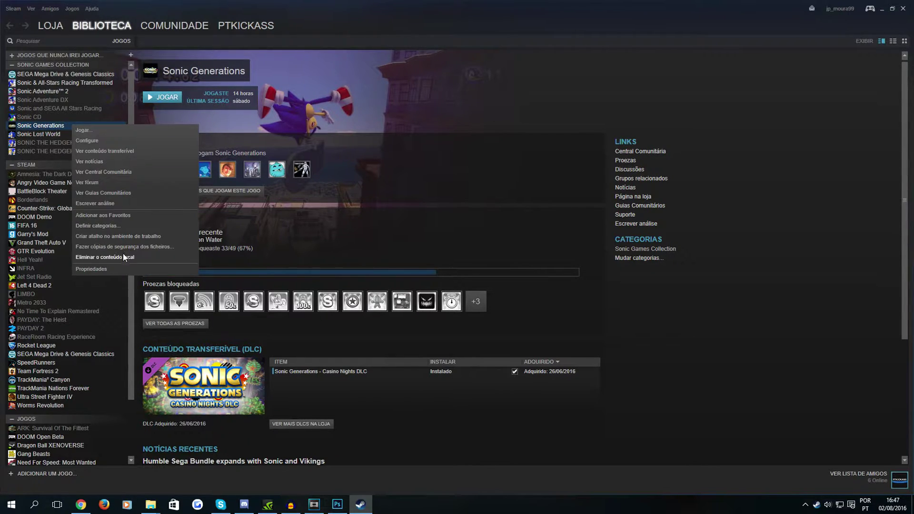
left_click(124, 269)
left_click(429, 124)
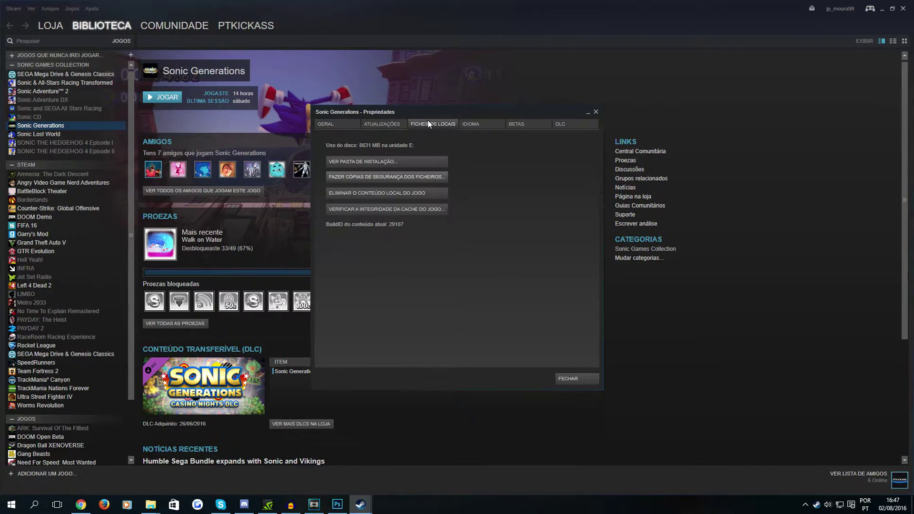
left_click(390, 161)
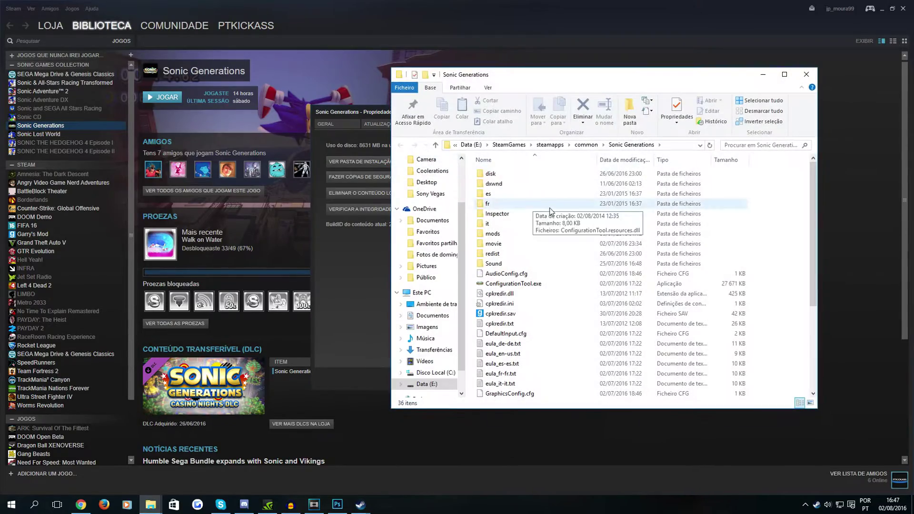
left_click_drag(507, 78, 526, 76)
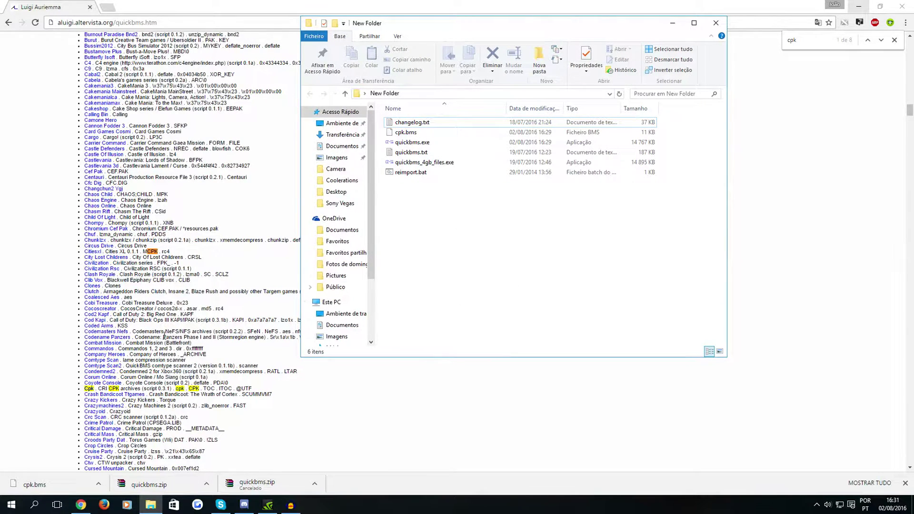
Step: Open the desktop's Coisas folder in a new File Explorer window
right_click(151, 504)
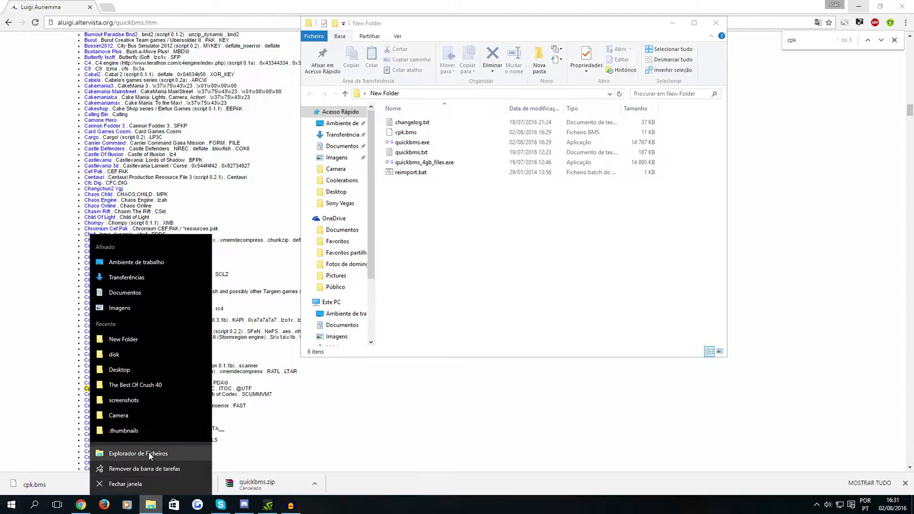
left_click(443, 359)
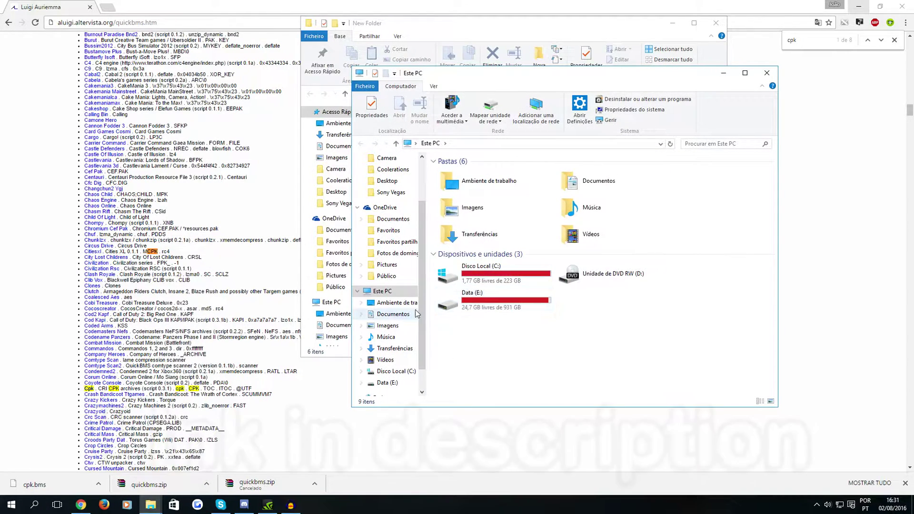
left_click(395, 303)
scroll(518, 222, "down", 2)
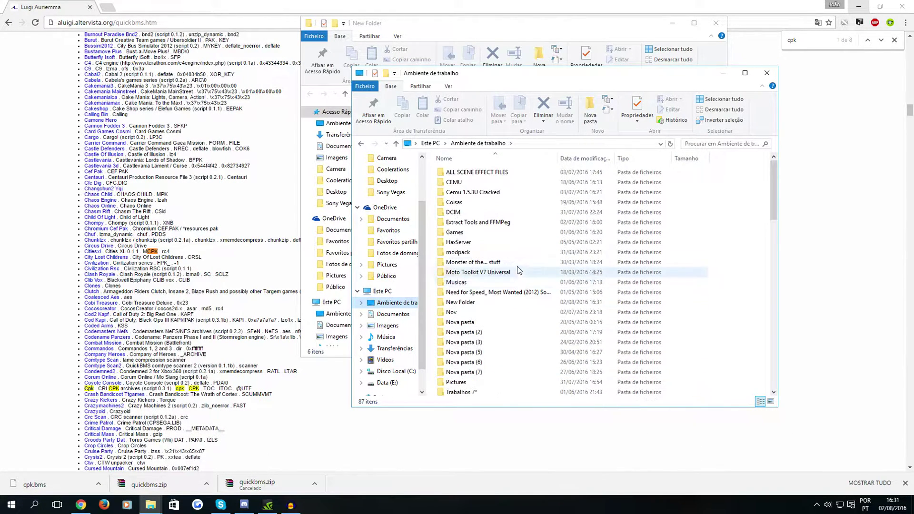
scroll(519, 261, "up", 2)
left_click(477, 204)
double_click(477, 204)
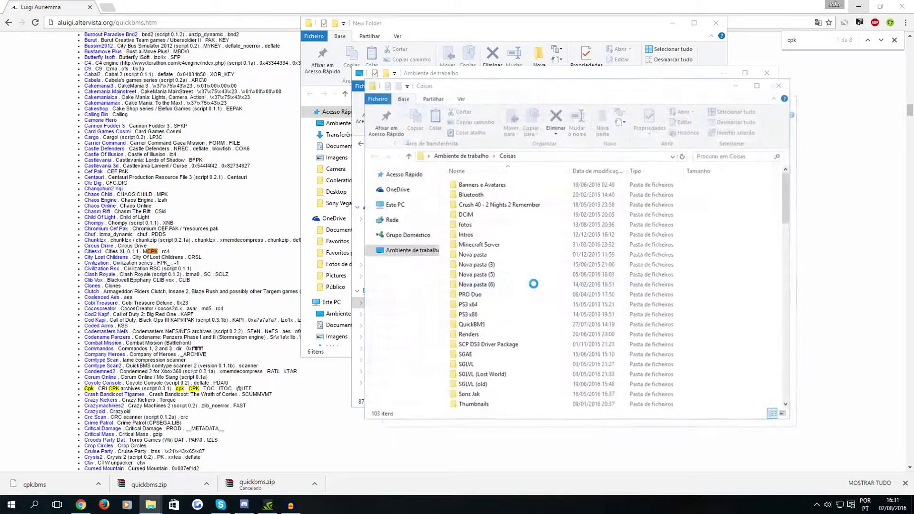
left_click(766, 73)
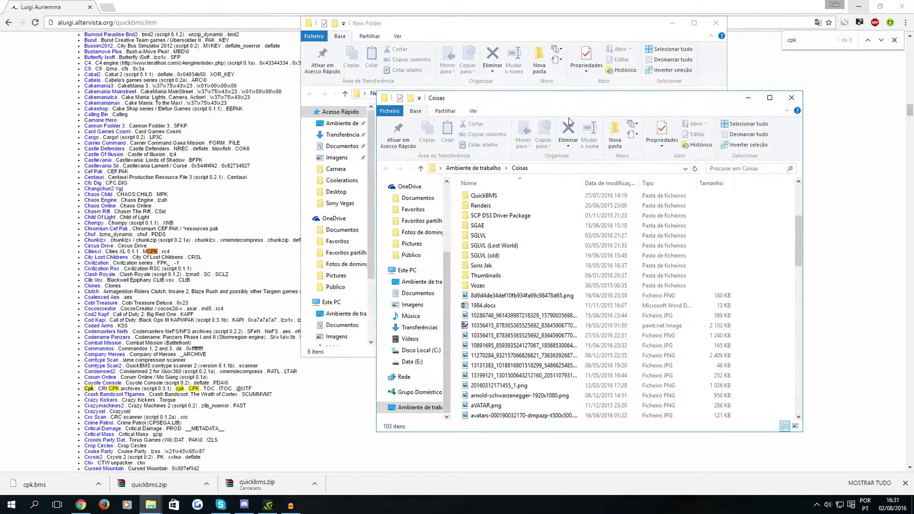
left_click_drag(564, 100, 555, 52)
Step: Launch SGLvl.exe from the SGLVL (old)\bin folder
double_click(469, 208)
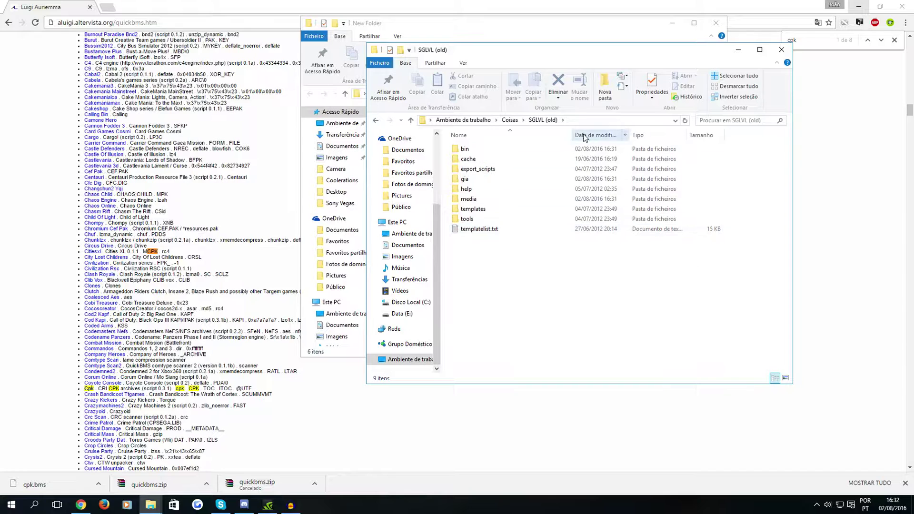
double_click(494, 148)
scroll(545, 280, "down", 1)
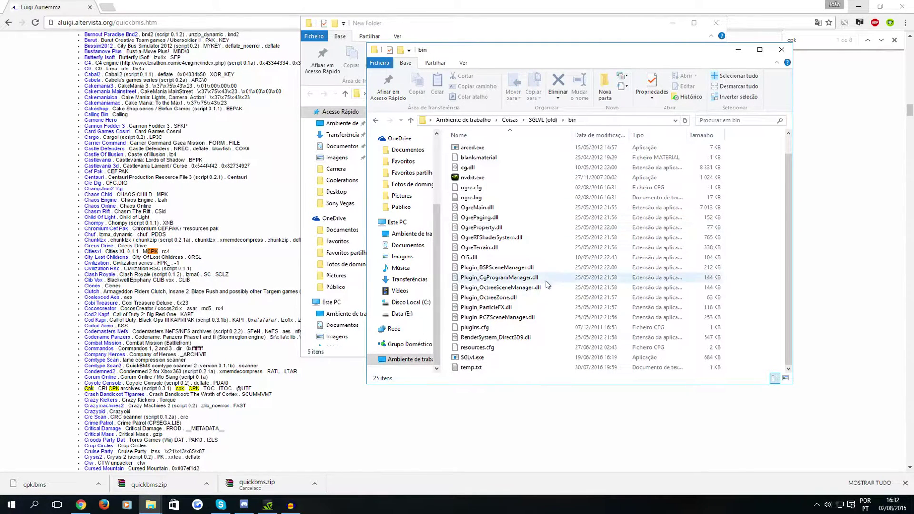
double_click(516, 359)
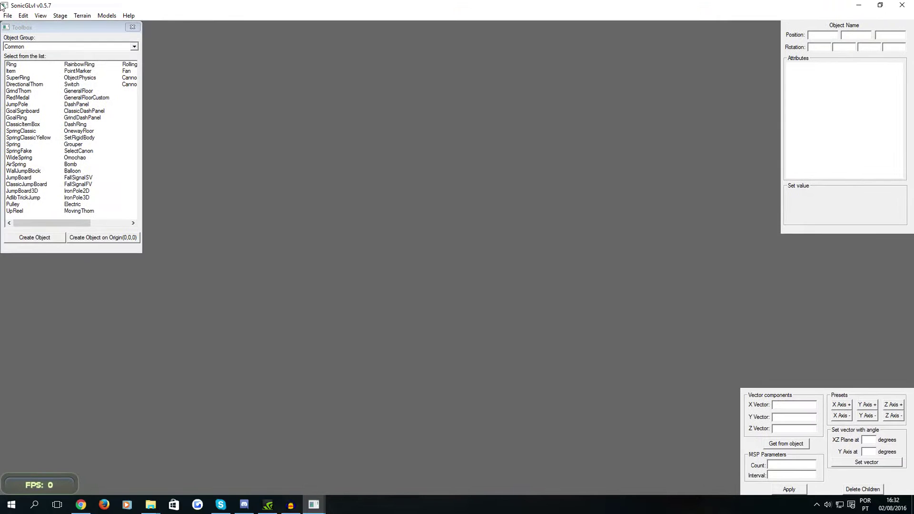
Step: Start Open AR Level and browse the chooser to Desktop\Coisas\QuickBMS\bb
left_click(8, 17)
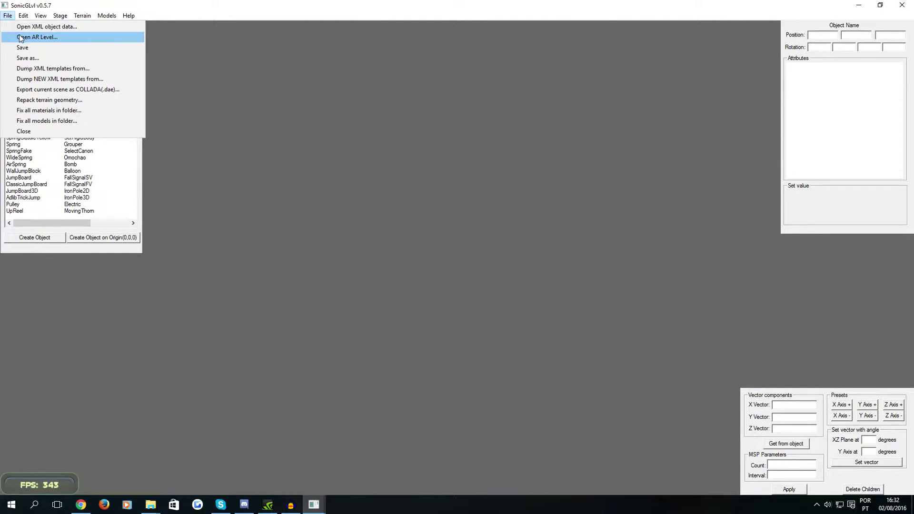
left_click(20, 38)
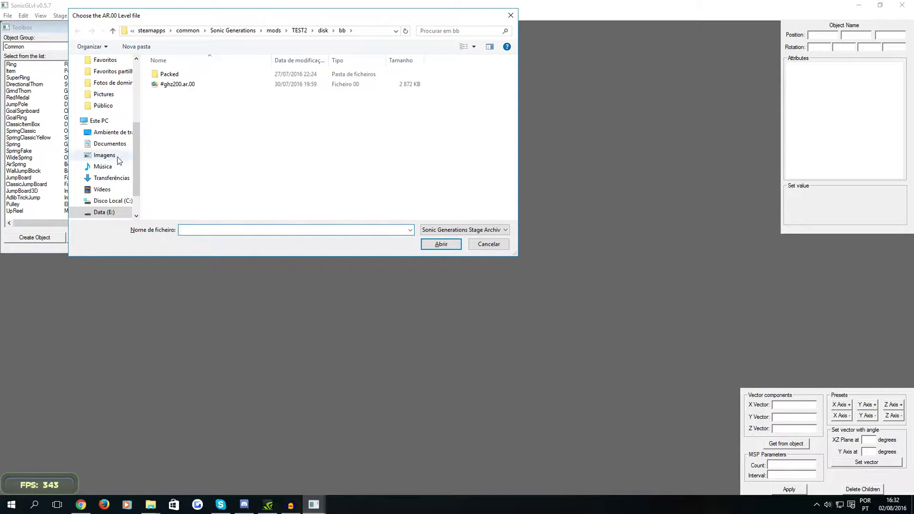
left_click(113, 132)
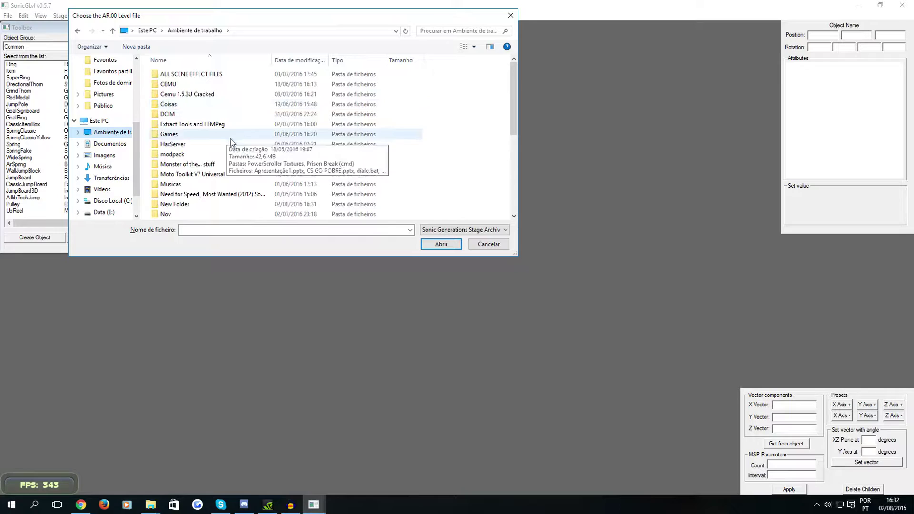
double_click(181, 104)
scroll(221, 137, "down", 3)
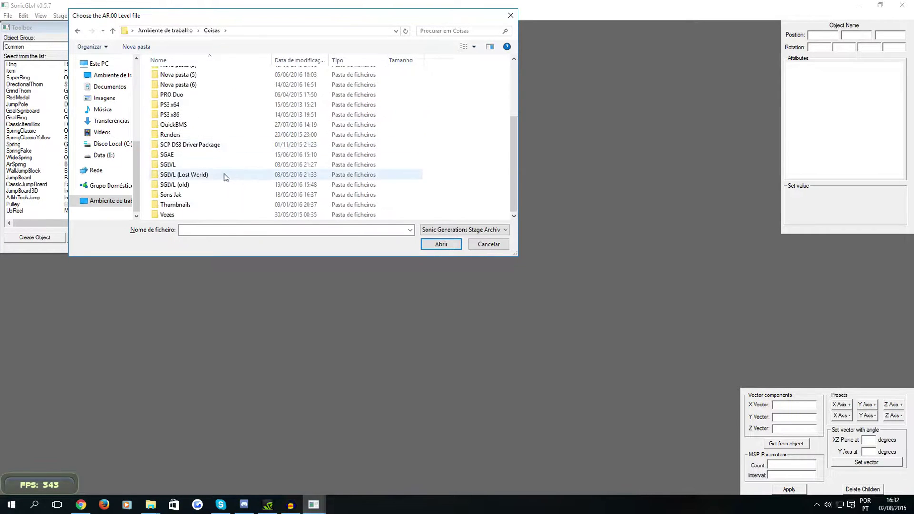
double_click(223, 126)
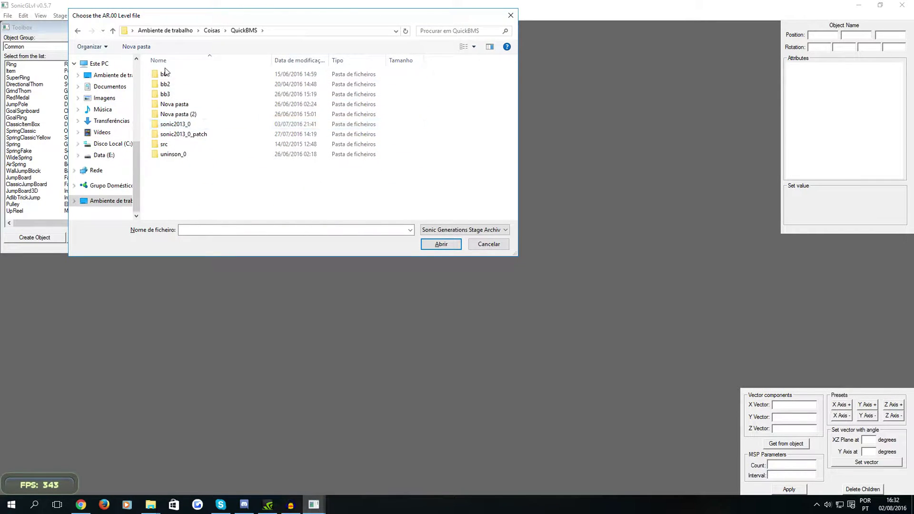
double_click(179, 74)
Step: Scroll the bb stage archives, #cpz200.ar.00 through #ghz205.ar.00, to locate #ghz200.ar.00
scroll(267, 98, "down", 3)
scroll(274, 103, "down", 5)
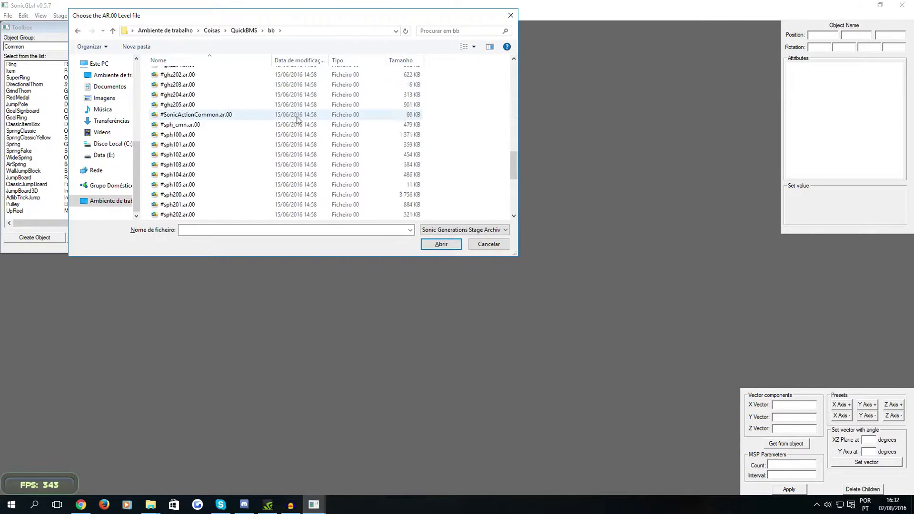
scroll(290, 154, "up", 10)
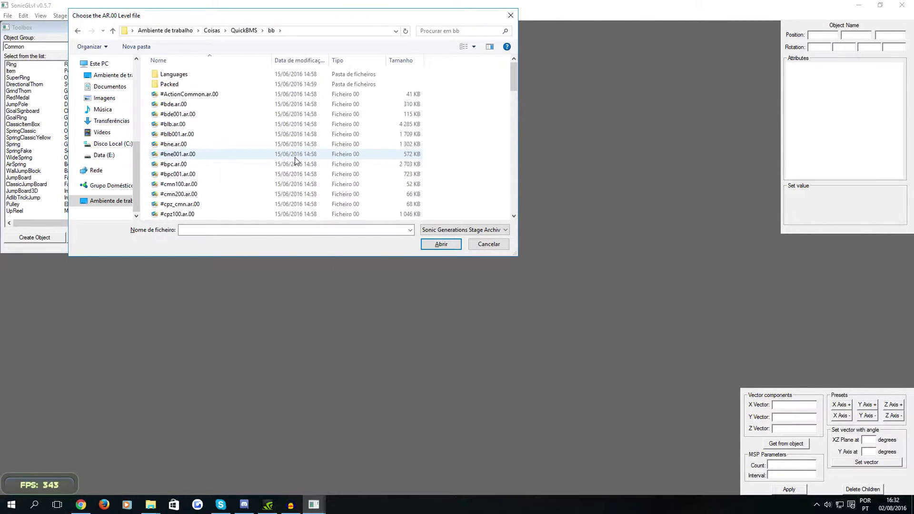
scroll(295, 161, "down", 3)
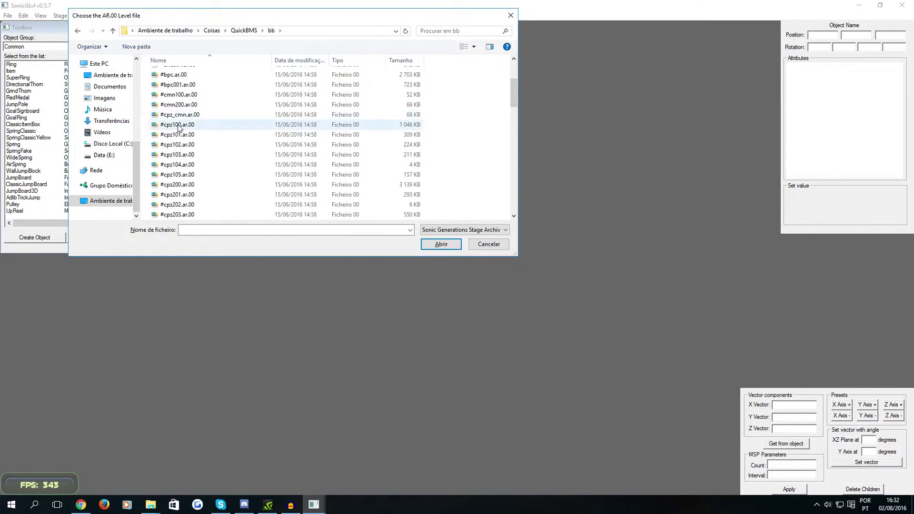
scroll(178, 136, "down", 5)
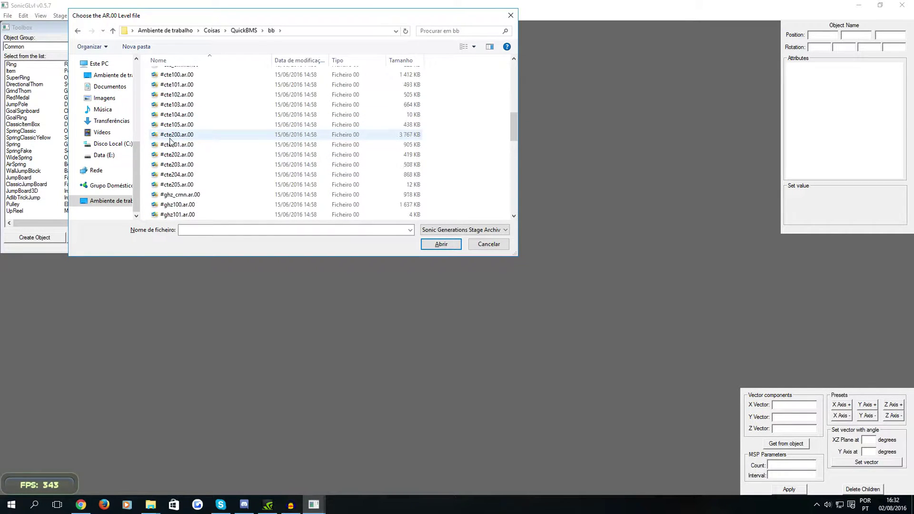
scroll(174, 142, "down", 3)
scroll(177, 144, "down", 4)
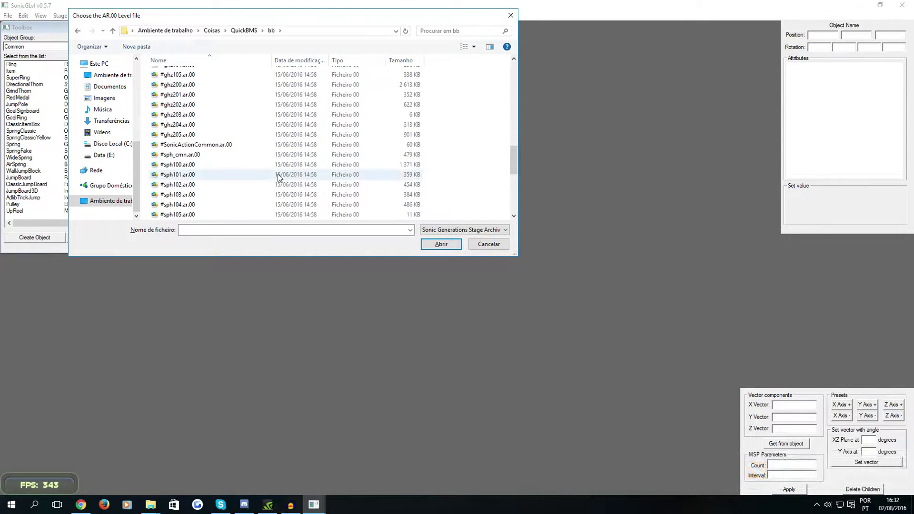
scroll(221, 177, "down", 4)
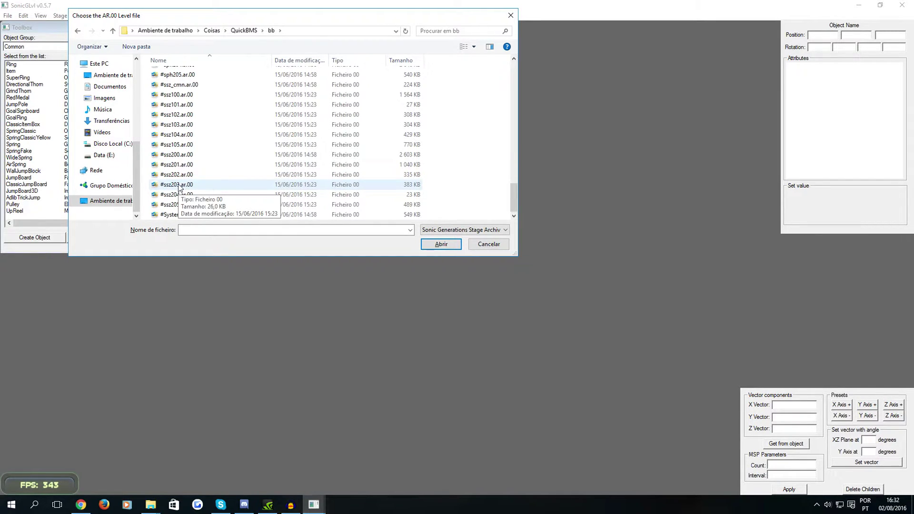
scroll(232, 211, "up", 2)
scroll(233, 205, "up", 2)
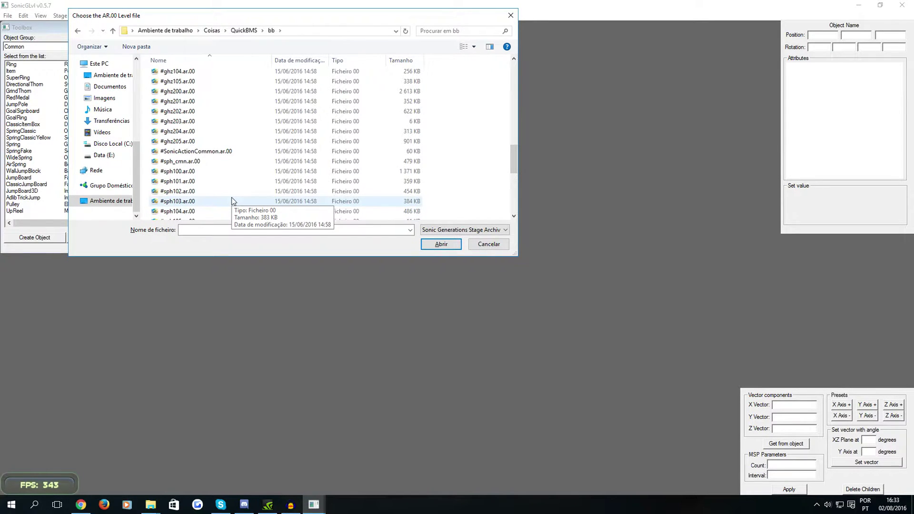
scroll(296, 152, "up", 8)
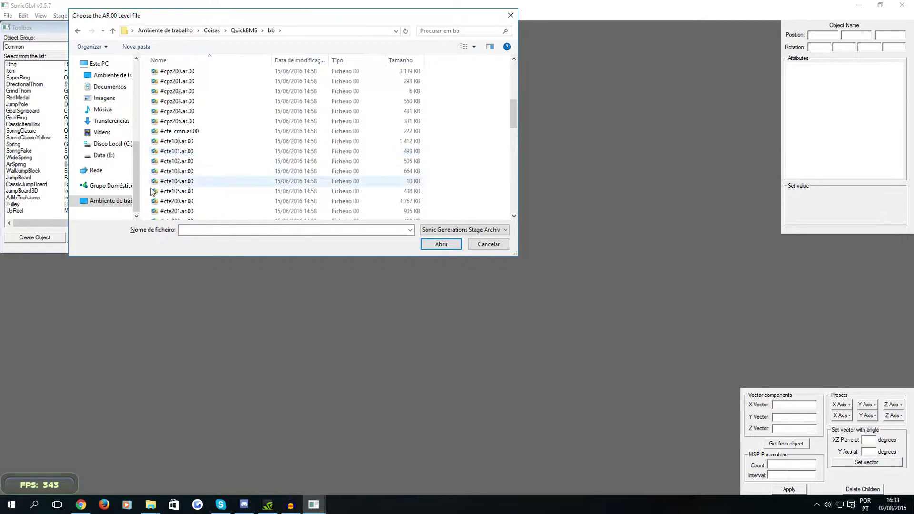
scroll(285, 157, "down", 6)
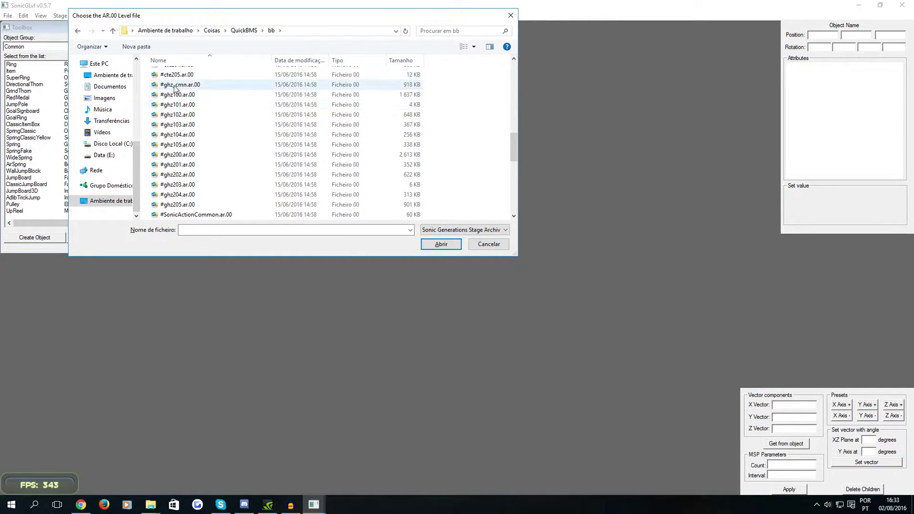
Step: Open #ghz200.ar.00 and answer Sim to load its terrain groups
left_click(198, 156)
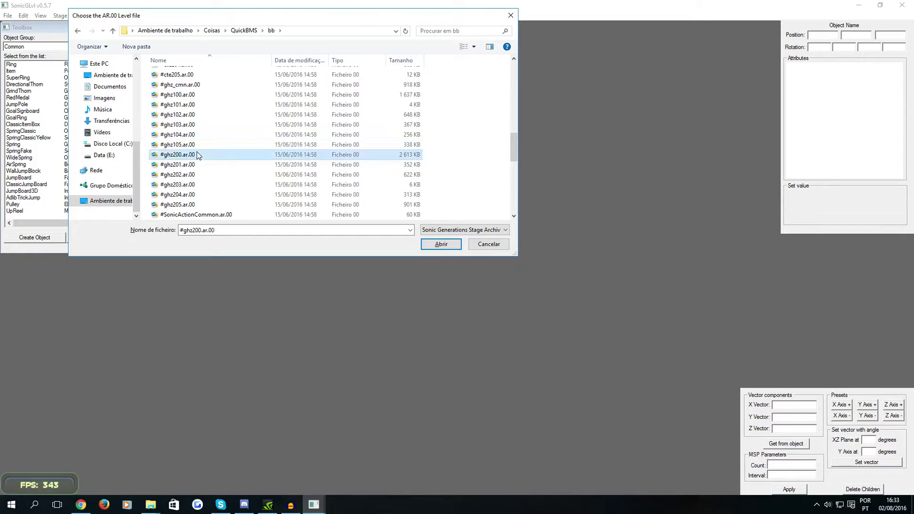
double_click(198, 155)
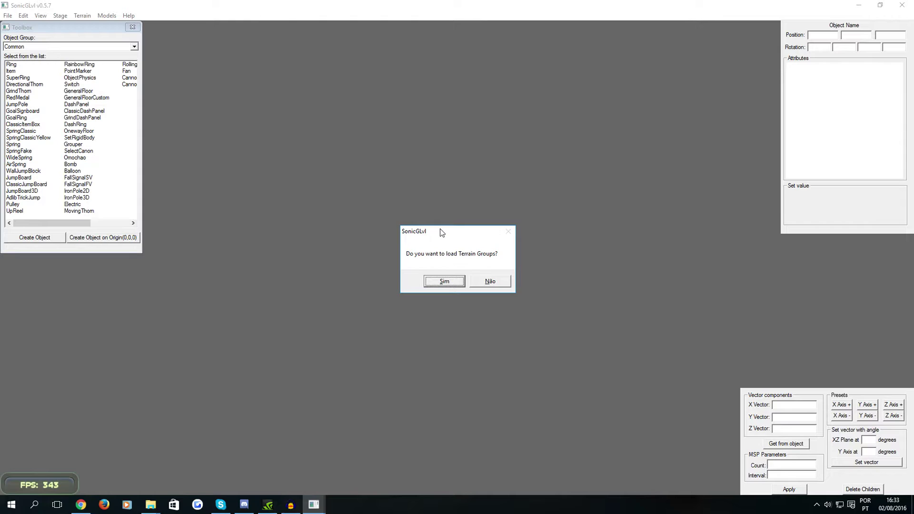
left_click(451, 280)
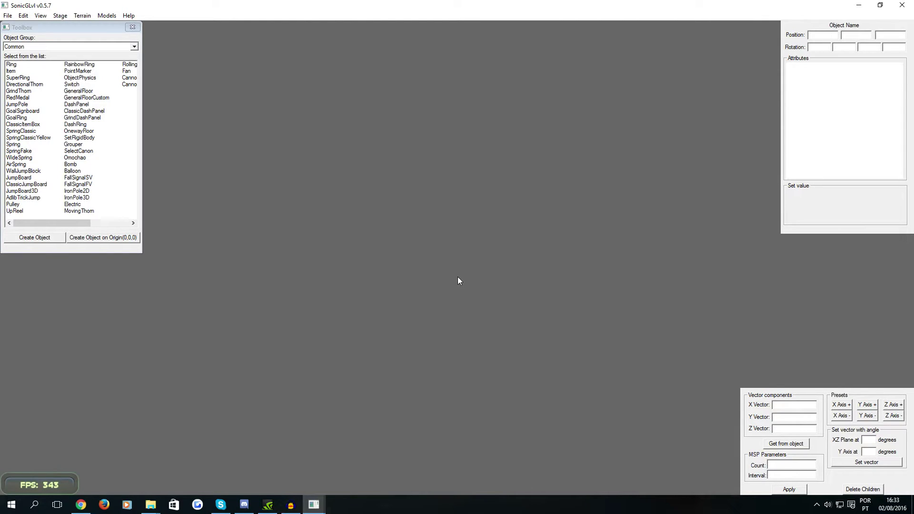
Step: Dismiss the load statistics (5632 instances, 1420 meshes, 7547 terrain blocks) to view the rendered level
mouse_move(314, 504)
left_click(261, 459)
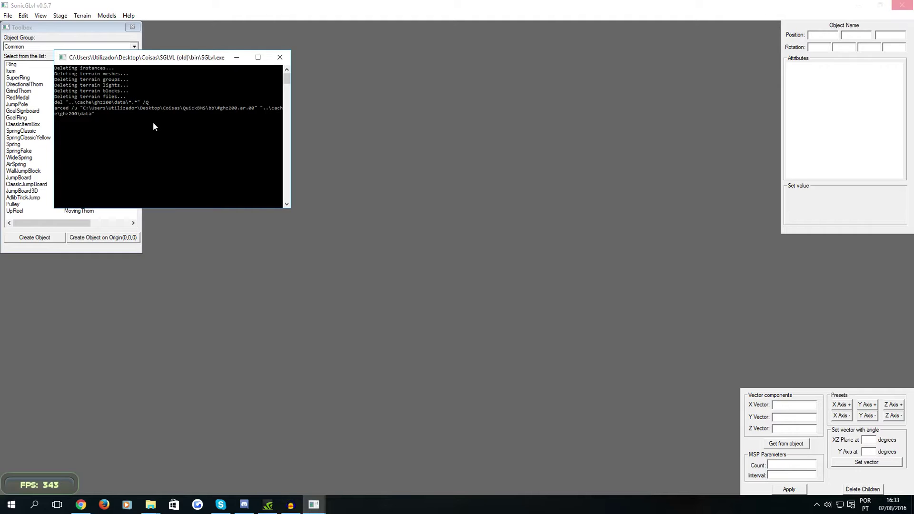
left_click_drag(169, 61, 119, 66)
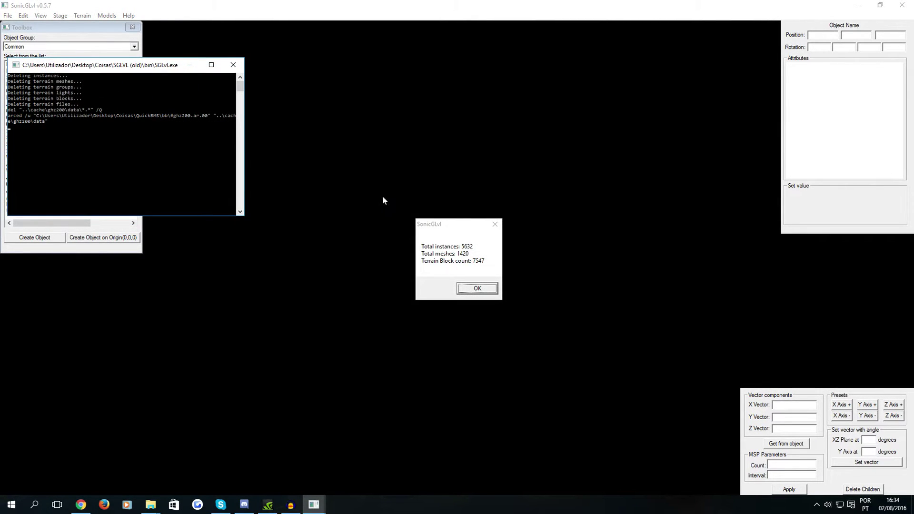
left_click_drag(454, 228, 452, 220)
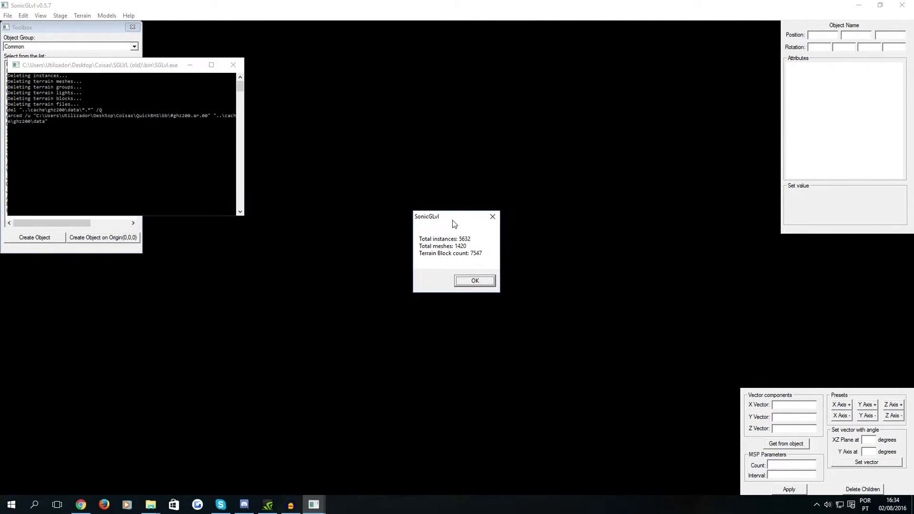
left_click(490, 279)
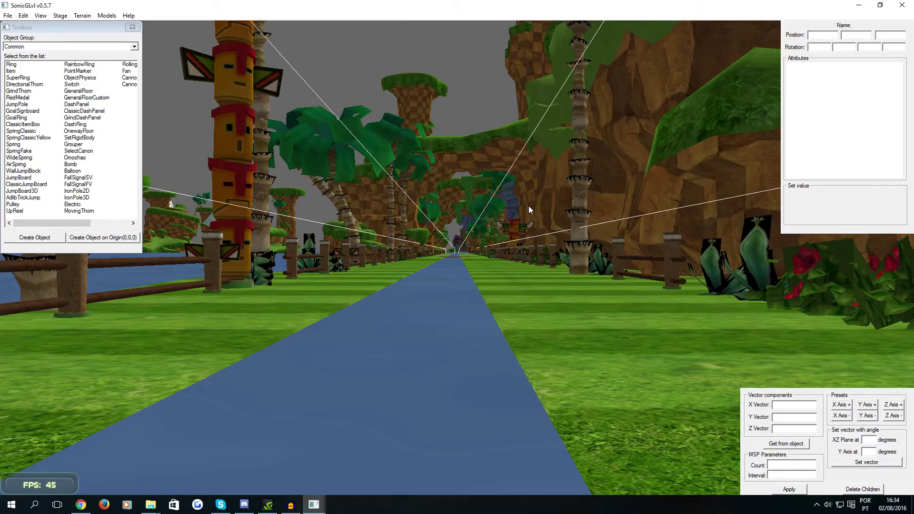
Step: Fly the camera along the Green Hill road and turn it toward the waterfall cliffs
scroll(505, 199, "up", 5)
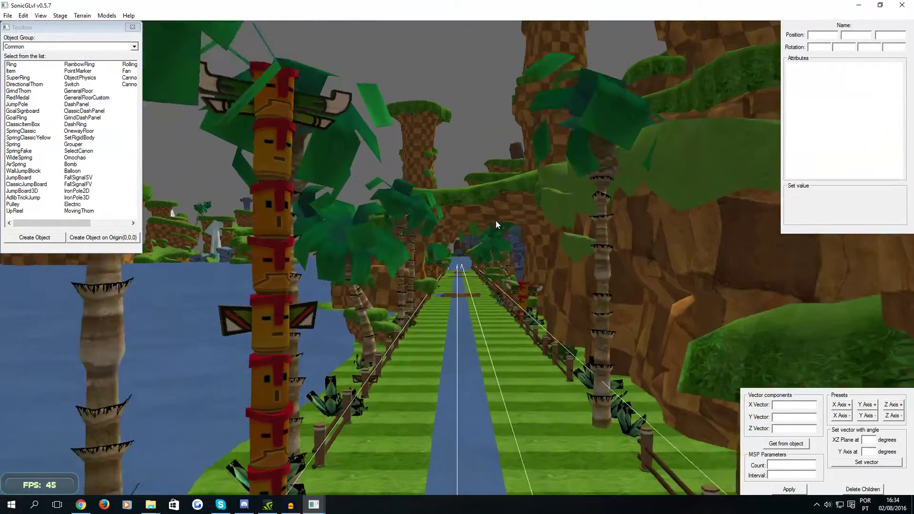
scroll(495, 220, "up", 5)
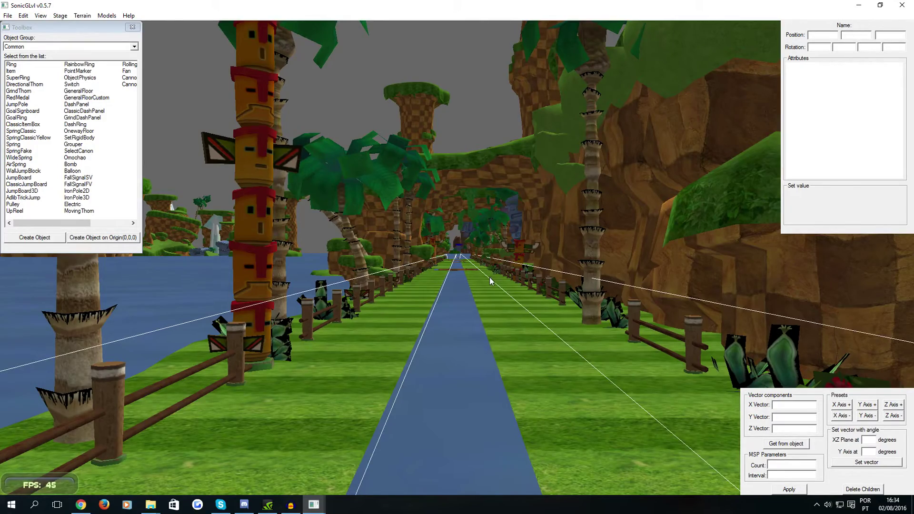
scroll(489, 277, "up", 8)
scroll(487, 147, "down", 10)
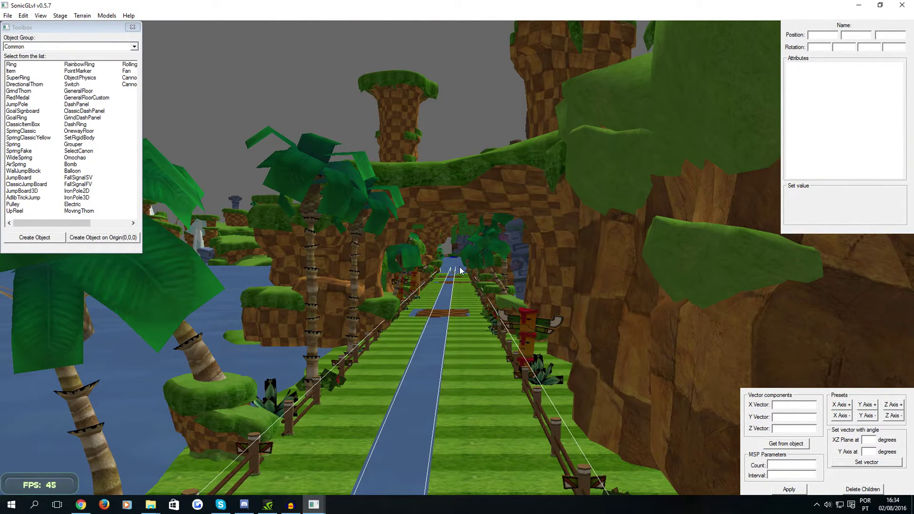
middle_click_drag(472, 255, 524, 284)
scroll(490, 248, "up", 4)
scroll(495, 312, "up", 6)
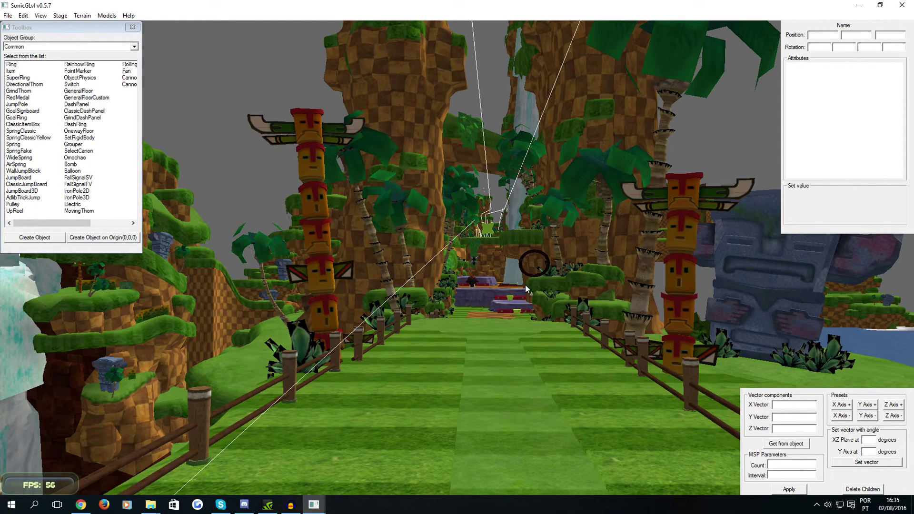
Step: Move the camera past the totem pole to the grassy ledge beside the long wooden bridge
middle_click_drag(525, 285, 520, 191)
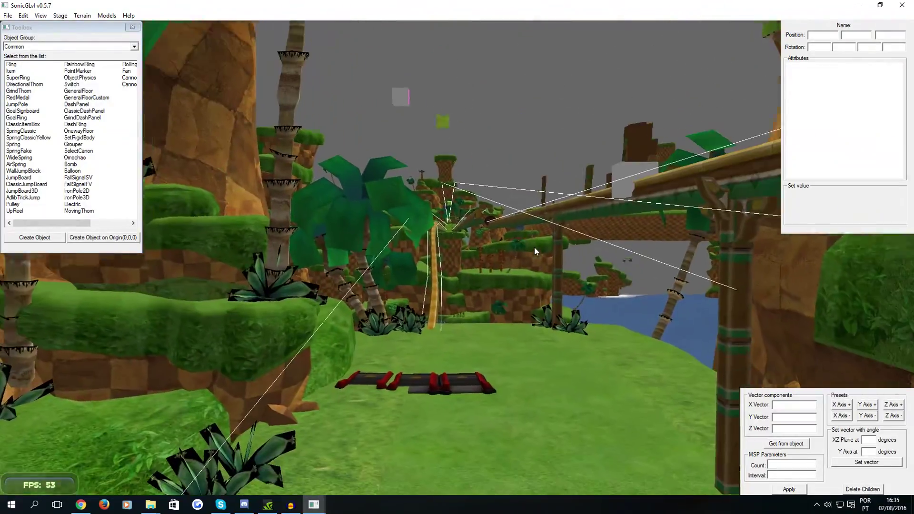
middle_click_drag(534, 247, 532, 236)
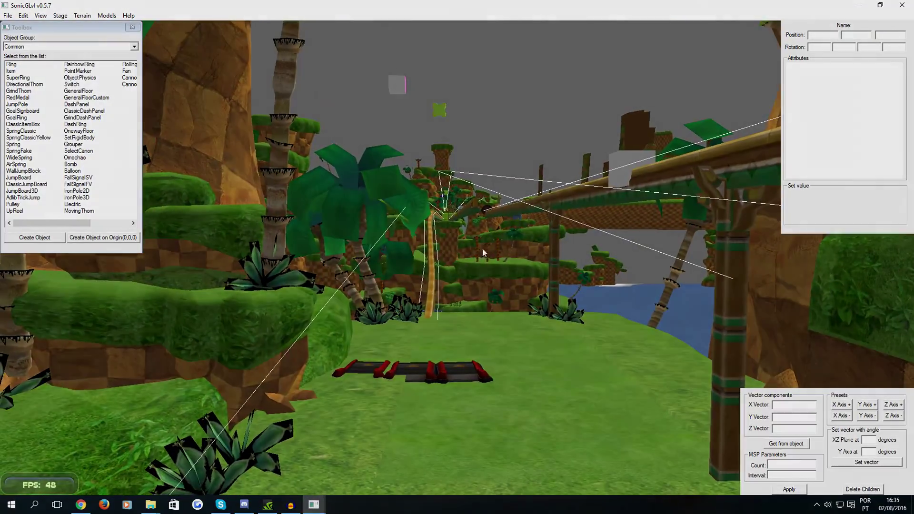